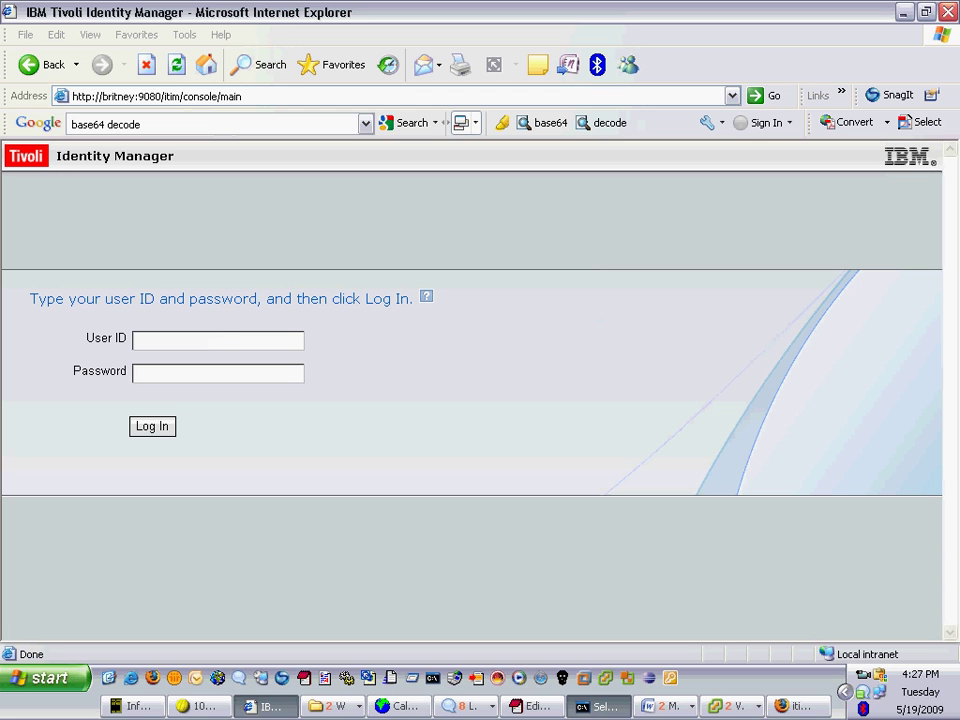
- Log in with the administrator user ID and password, correcting a mistyped password
text(itim manag)
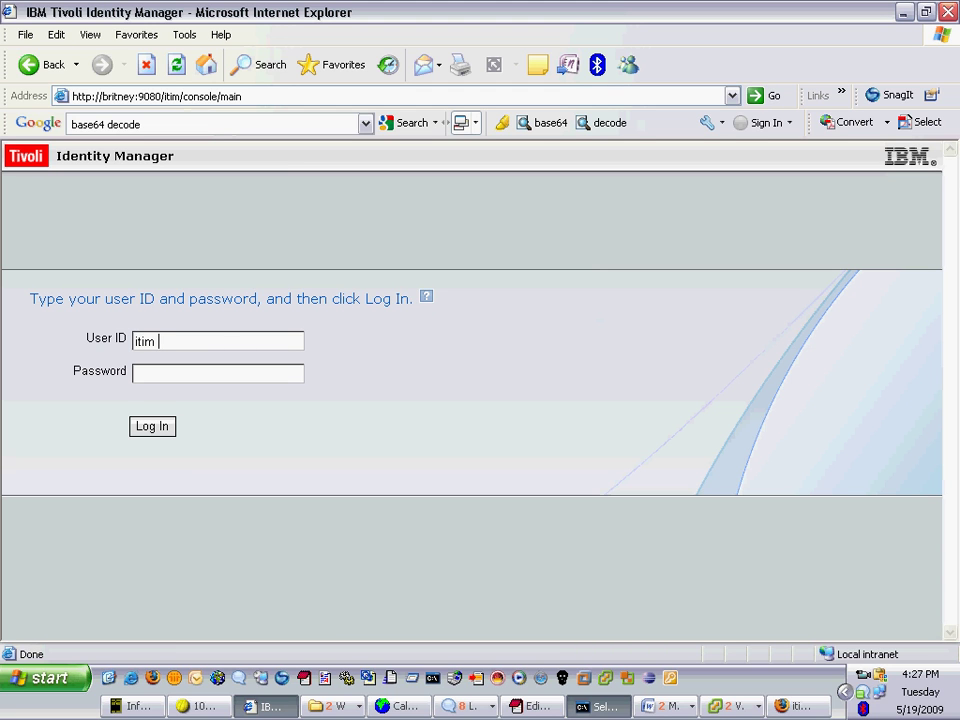
text(er)
key(Tab)
text(***)
key(BackSpace)
key(BackSpace)
key(BackSpace)
text(******)
key(Return)
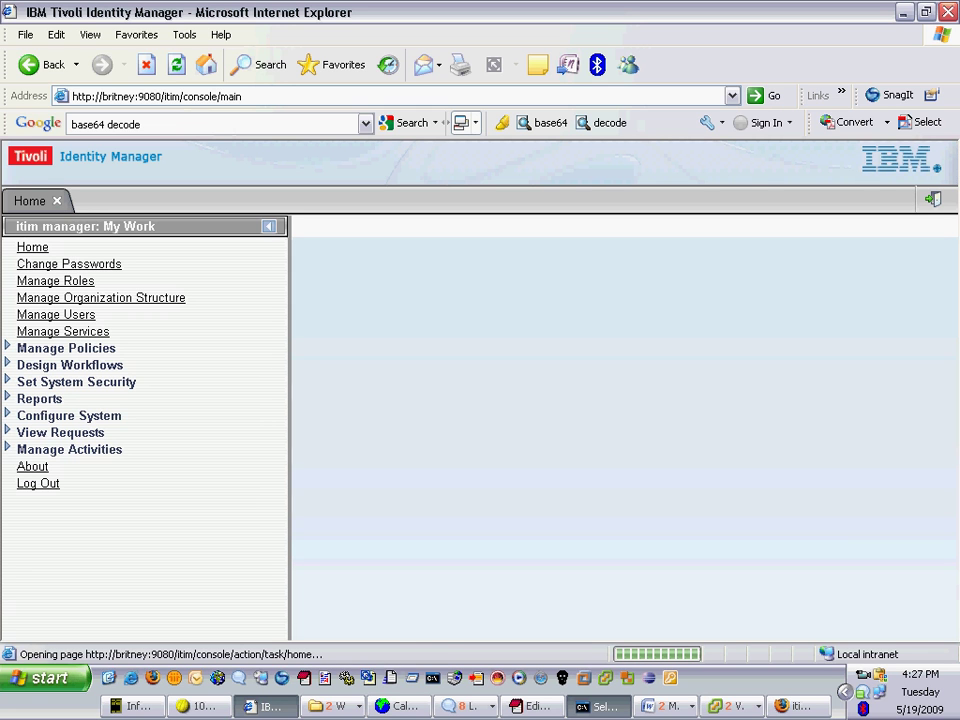
click(730, 706)
click(800, 655)
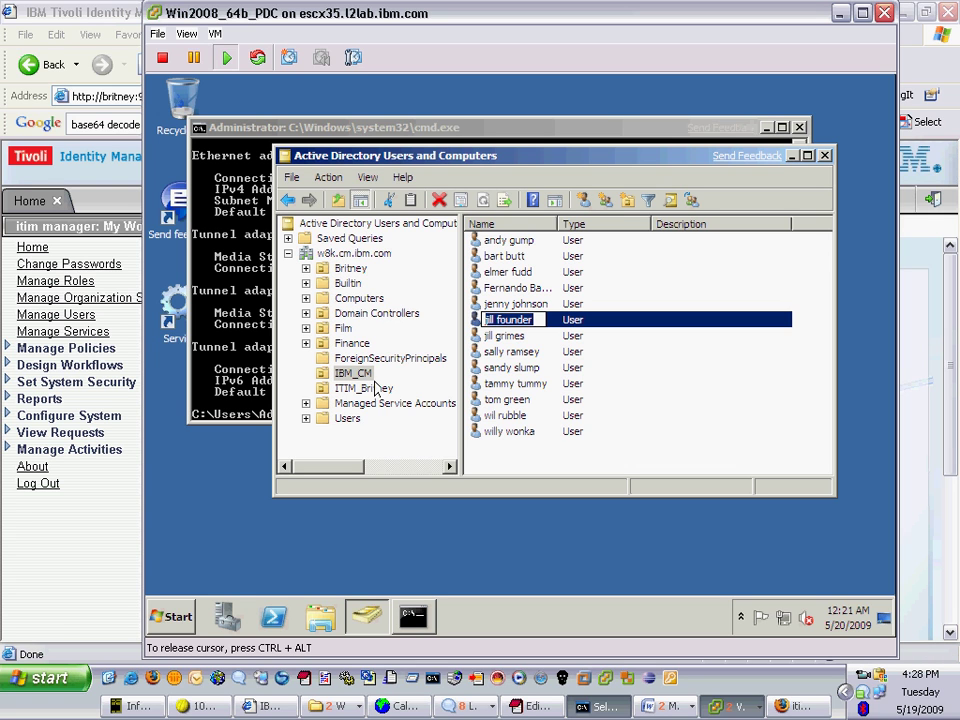
click(364, 388)
click(362, 374)
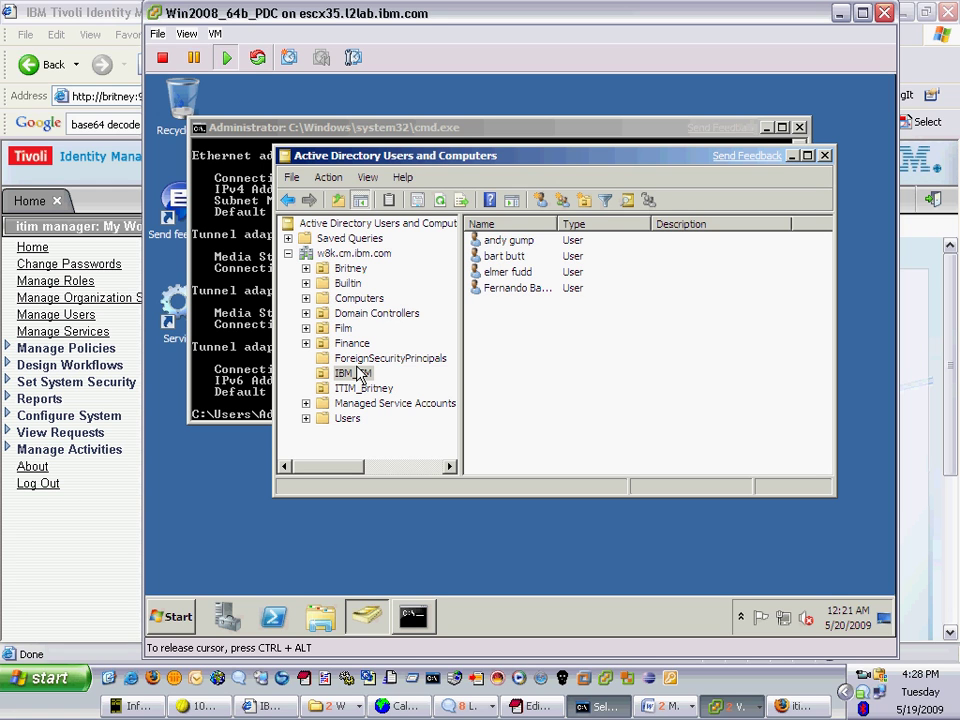
click(438, 203)
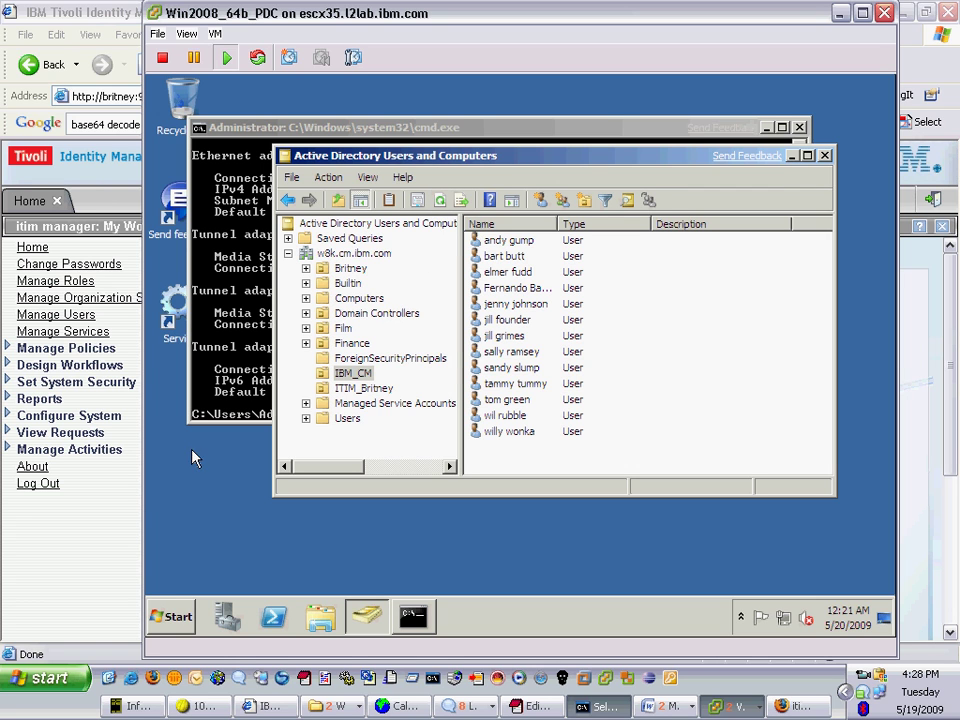
click(152, 484)
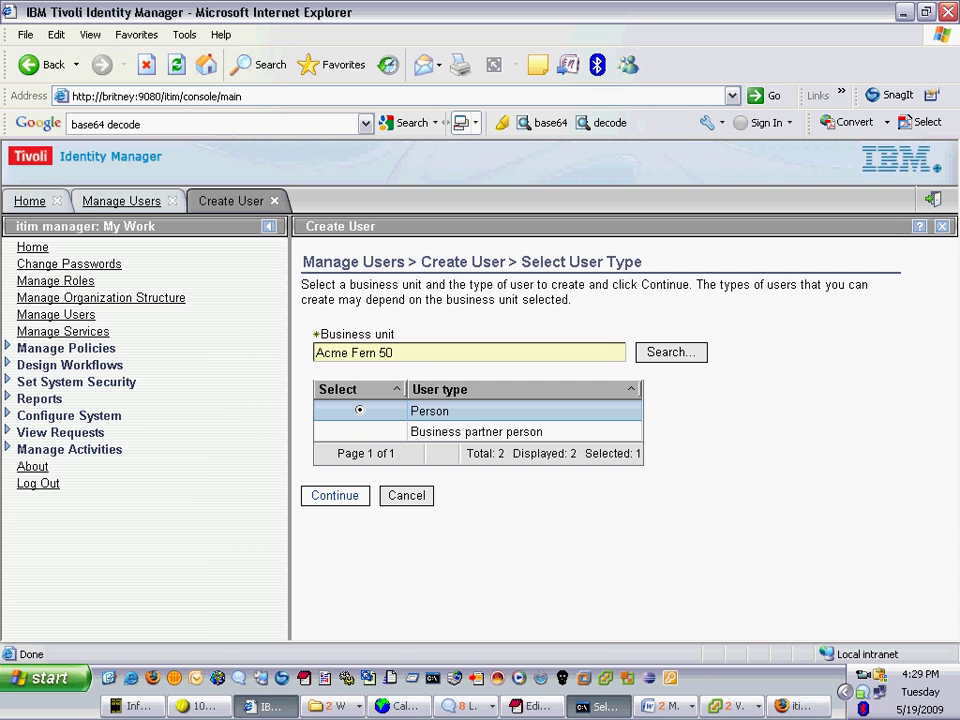
- Confirm business unit Acme Fern 50 and user type Person to reach the Personal Information form
key(Return)
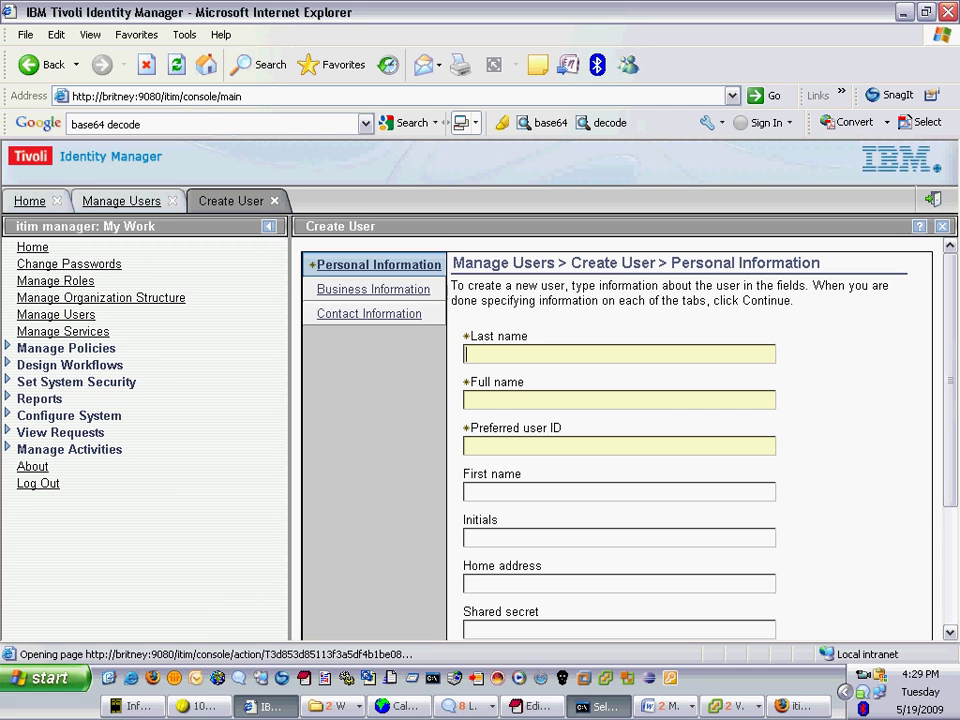
- Enter the new person's last name, full name, preferred user ID and first name
key(Tab)
key(Tab)
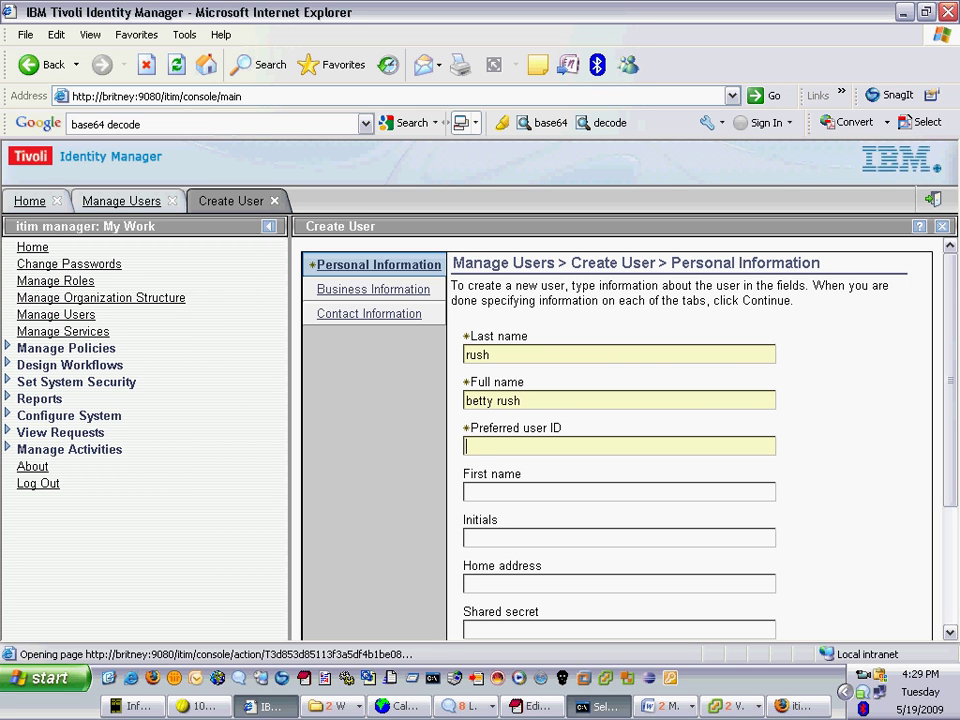
key(Tab)
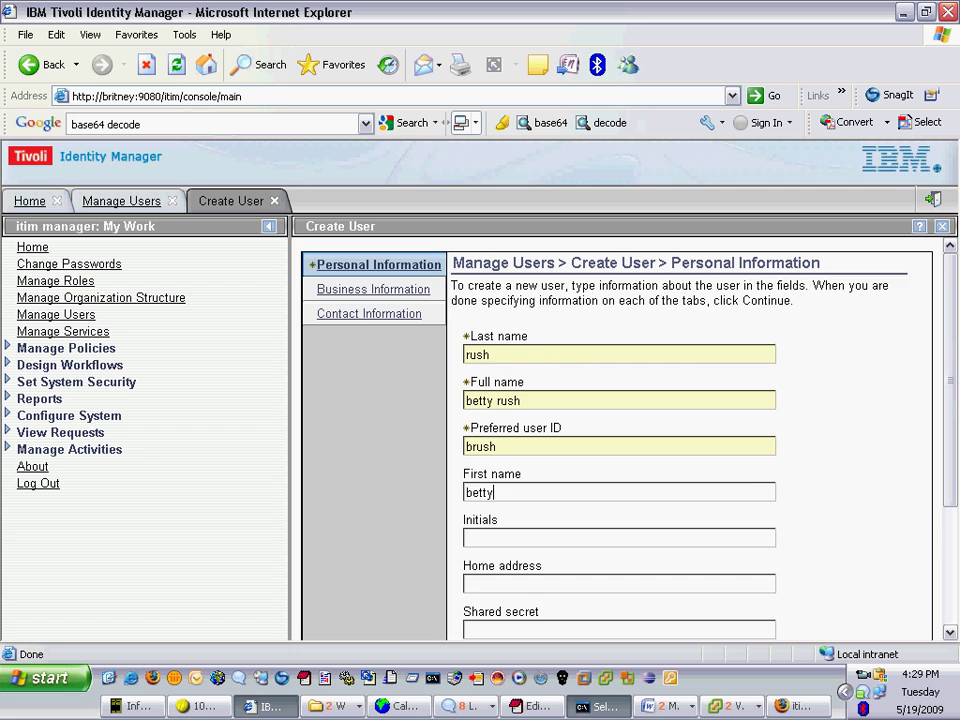
- Add the organizational role AD_64b by searching for 'ad_'
scroll(617, 440, down, 3)
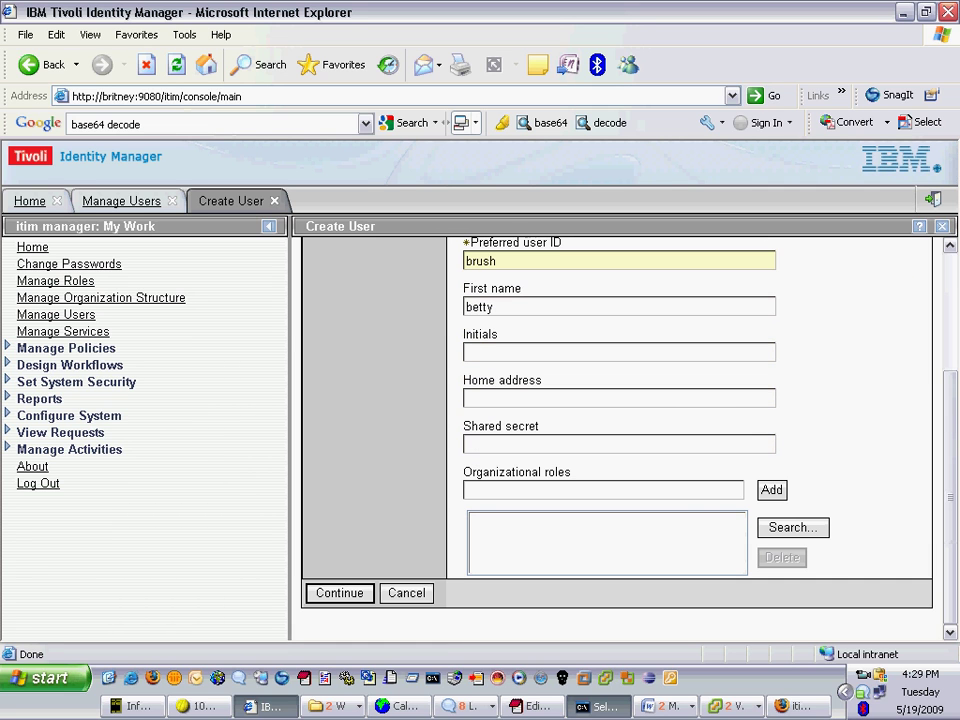
text(ad_)
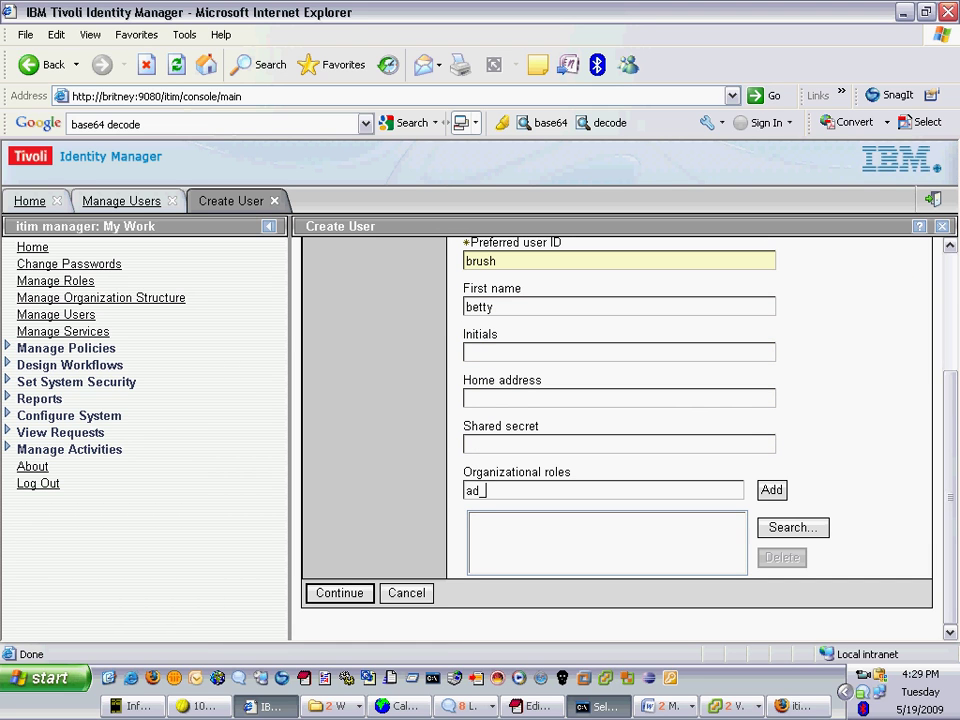
key(Tab)
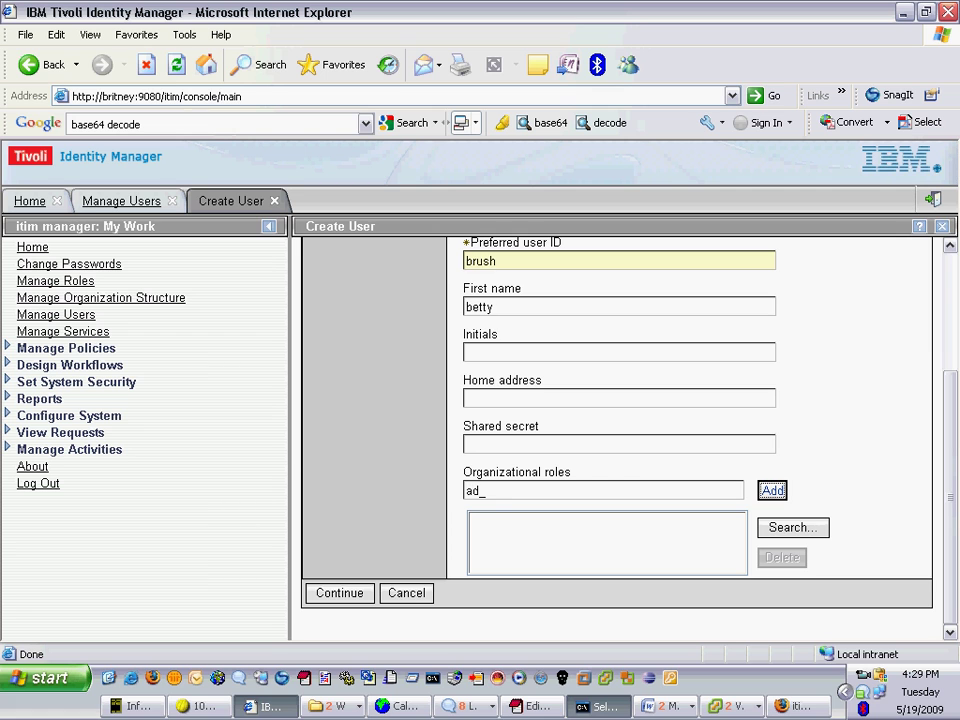
key(Return)
key(Return)
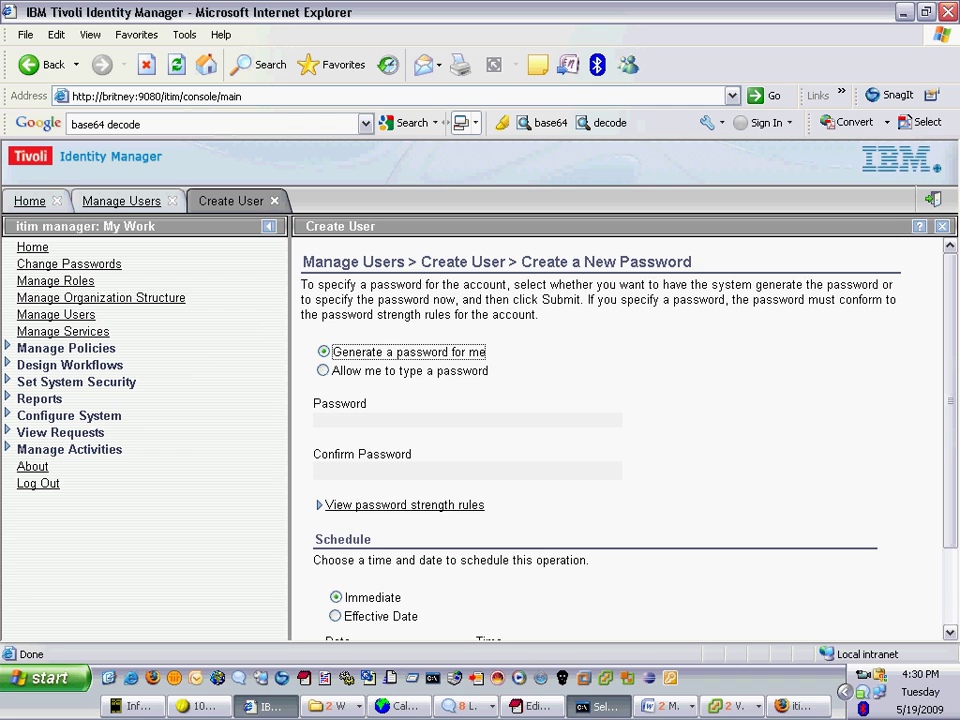
- Submit the user with a generated password, copy that password, and view the submitted request
scroll(620, 440, down, 2)
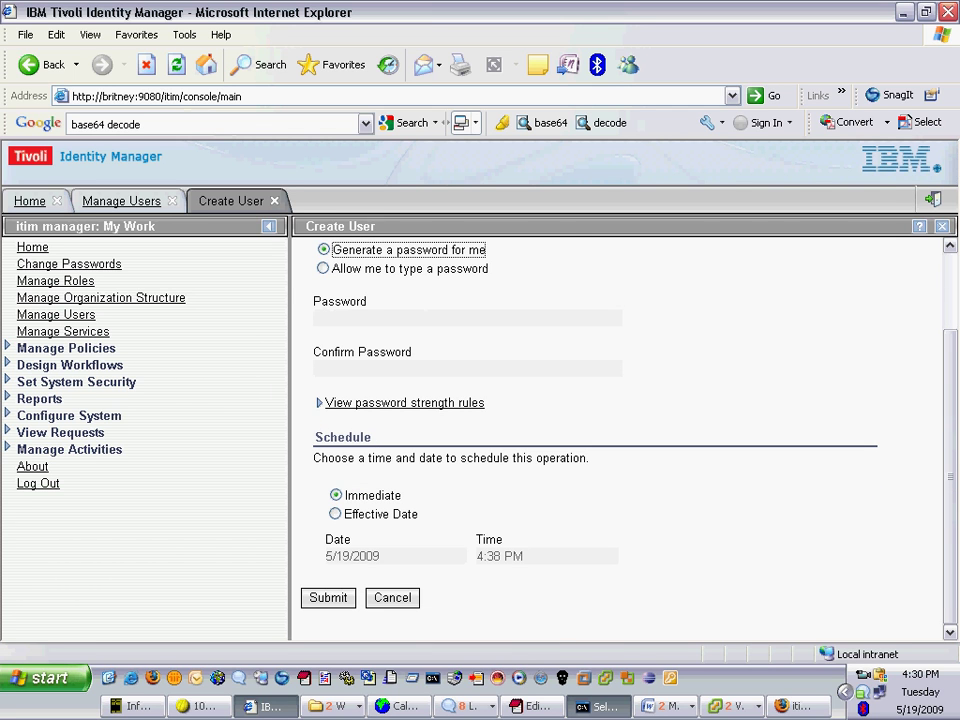
key(Return)
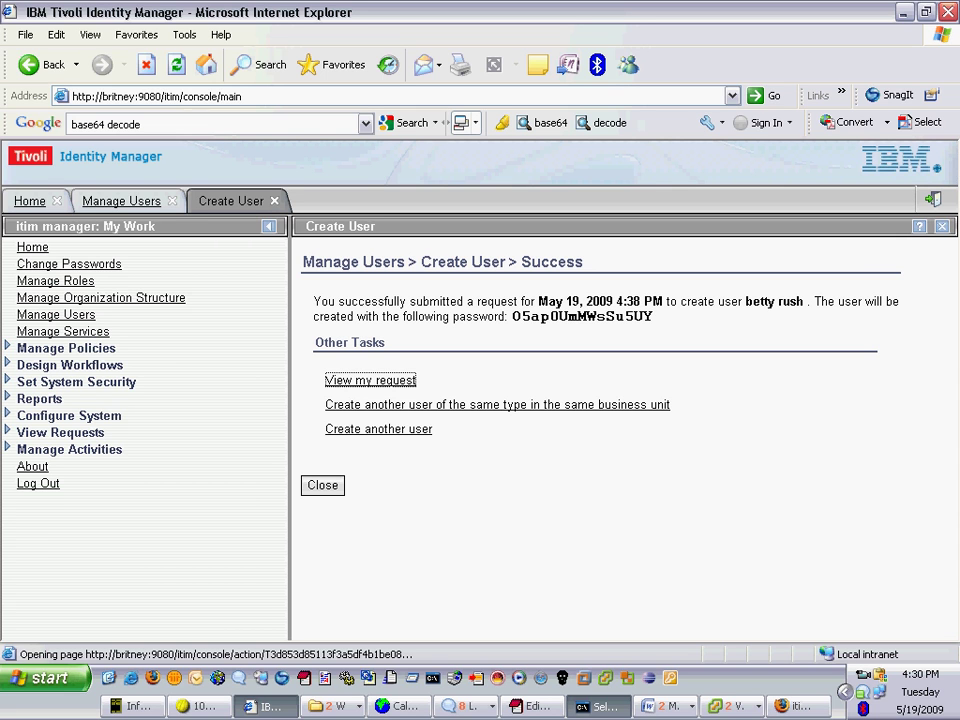
drag(512, 316, 653, 316)
key(ctrl+c)
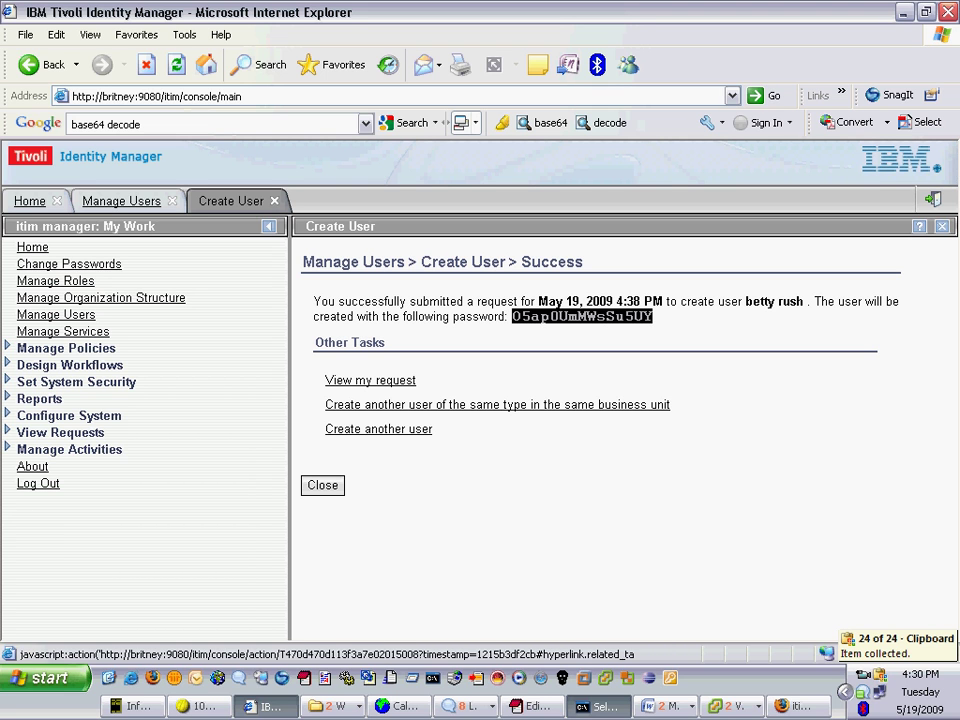
click(370, 380)
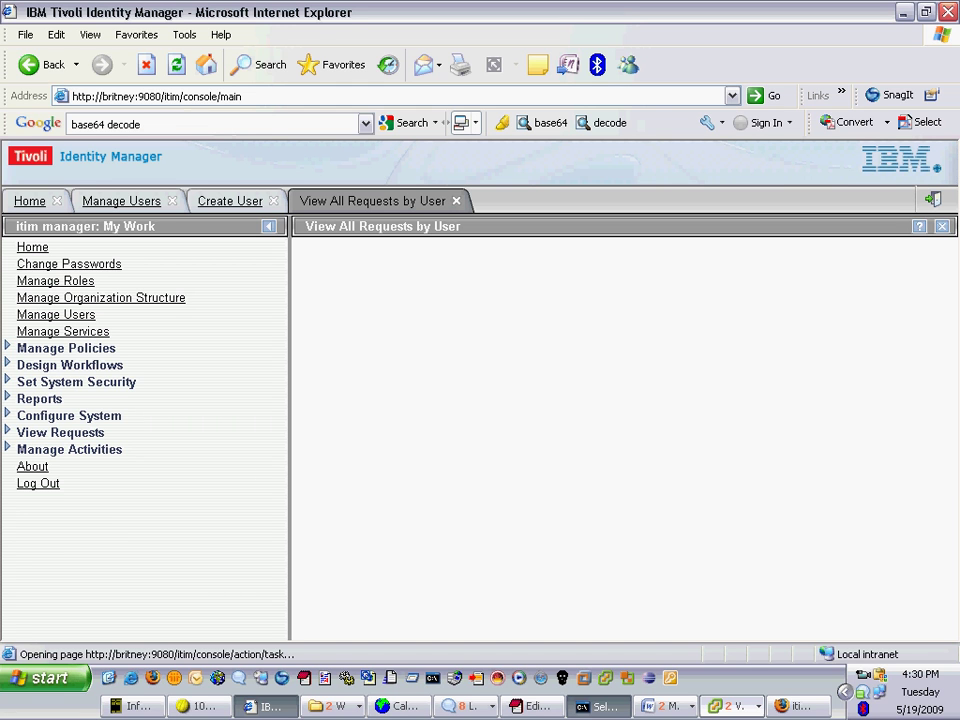
- On the domain controller VM, refresh the IBM_CM users and select the new account
click(730, 706)
click(780, 650)
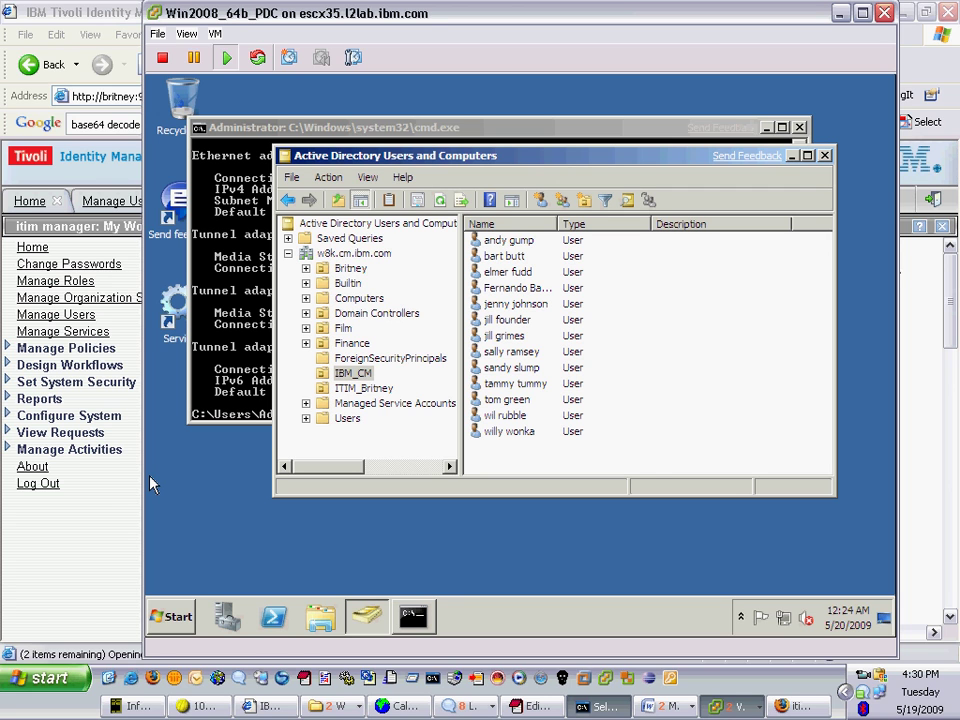
click(652, 465)
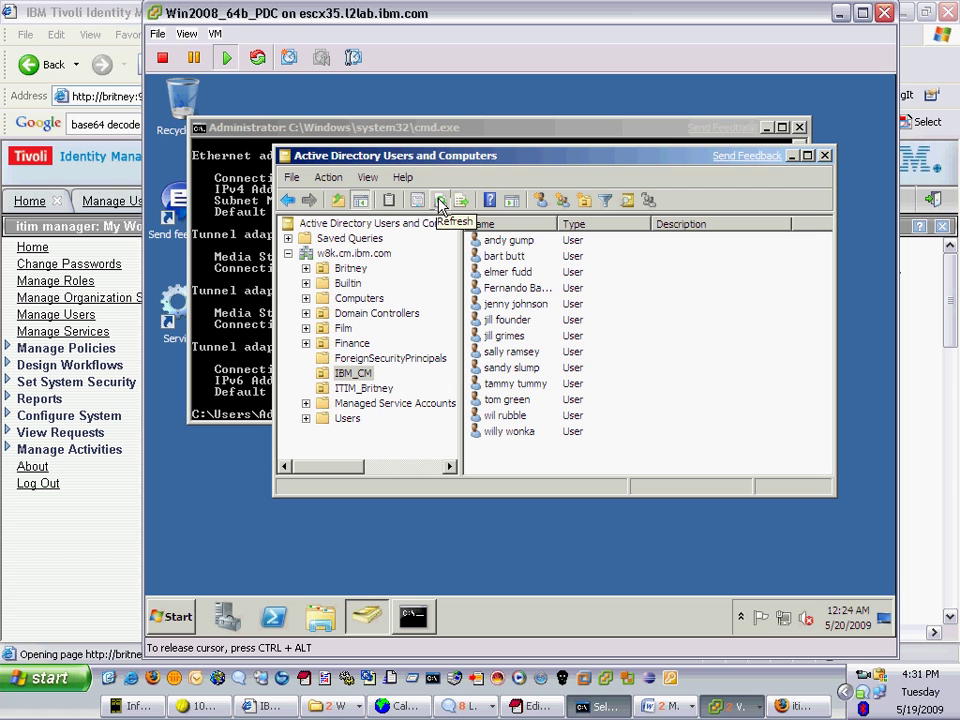
click(440, 204)
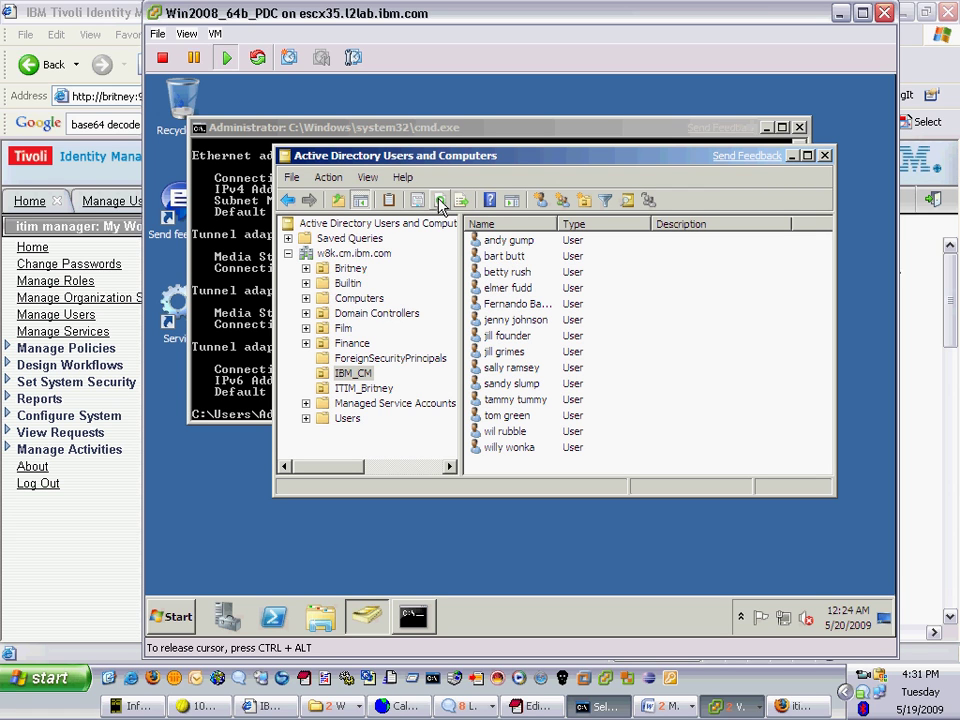
click(500, 276)
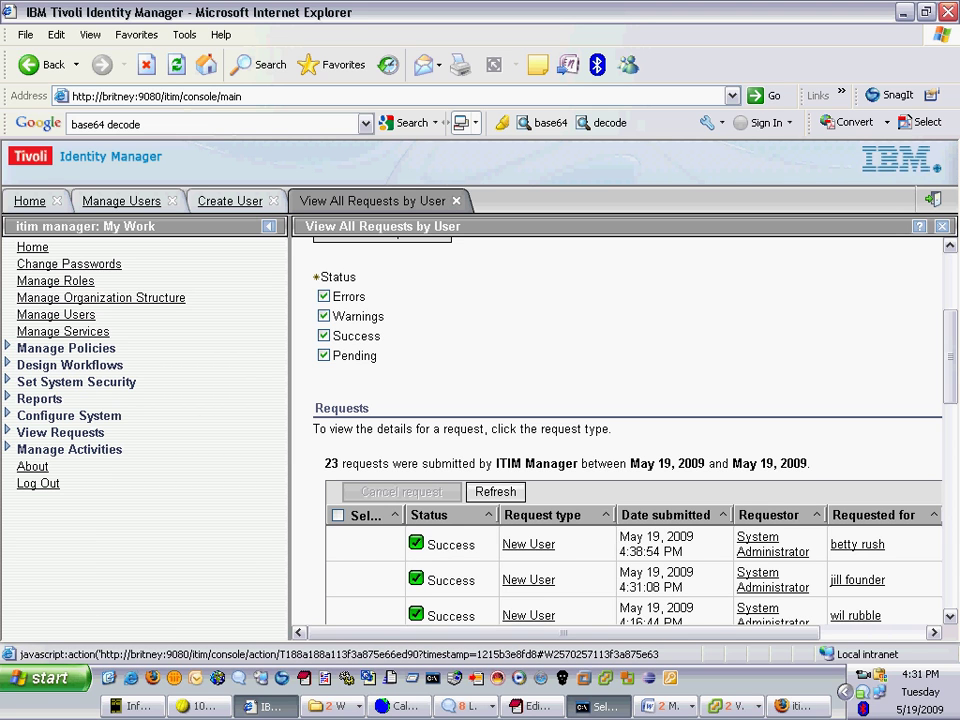
- Expand the New User request's Enforce Policy For Person step to show the AD_X64_VM Account Add details
click(528, 544)
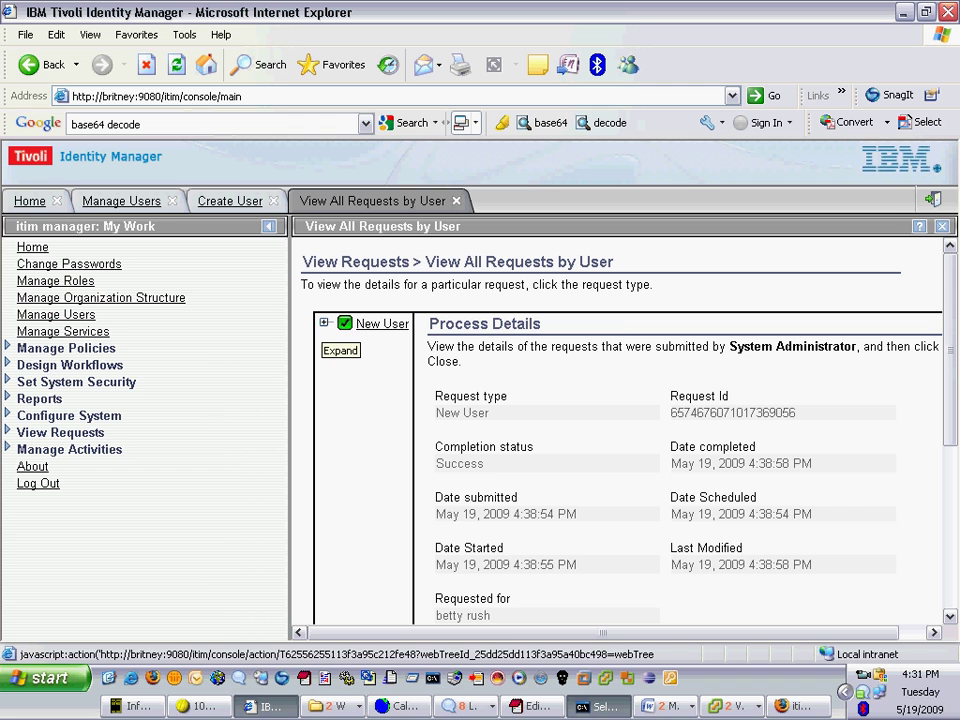
click(324, 322)
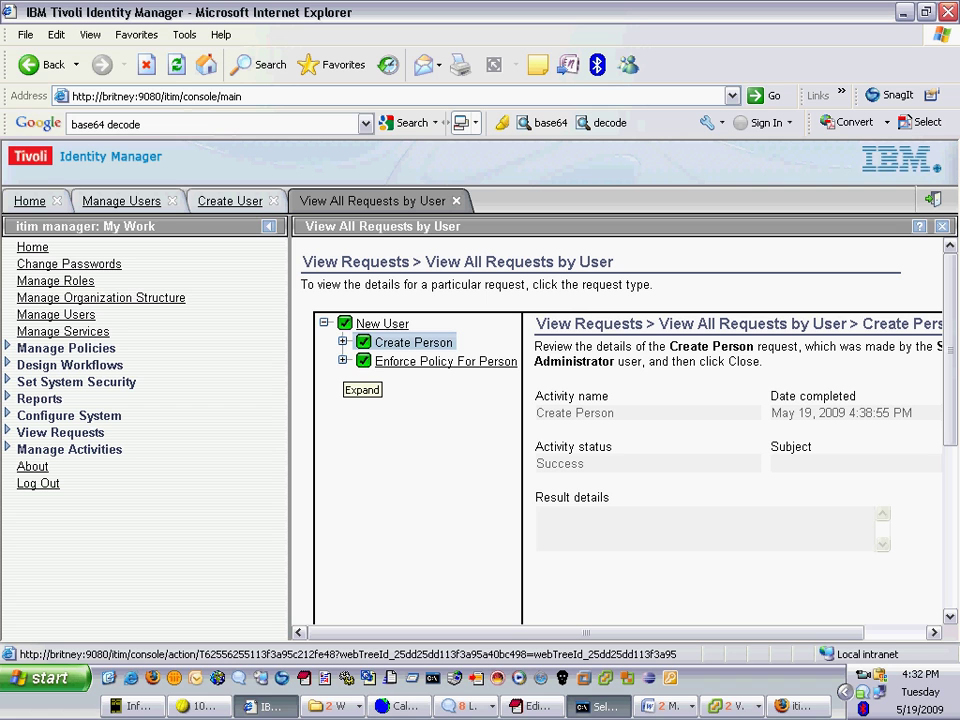
click(343, 361)
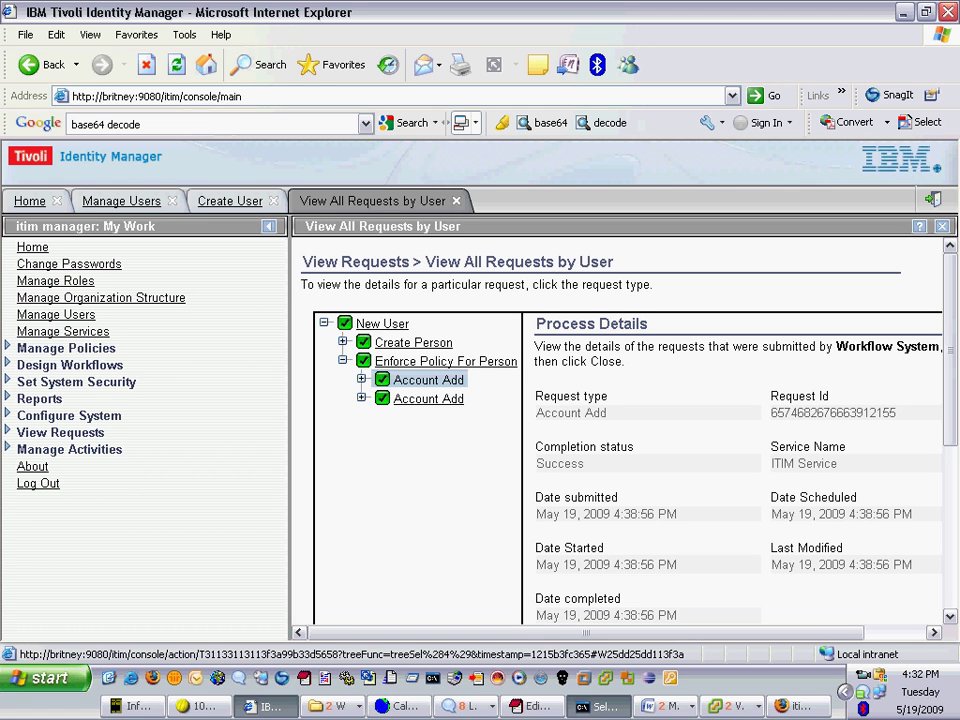
click(428, 398)
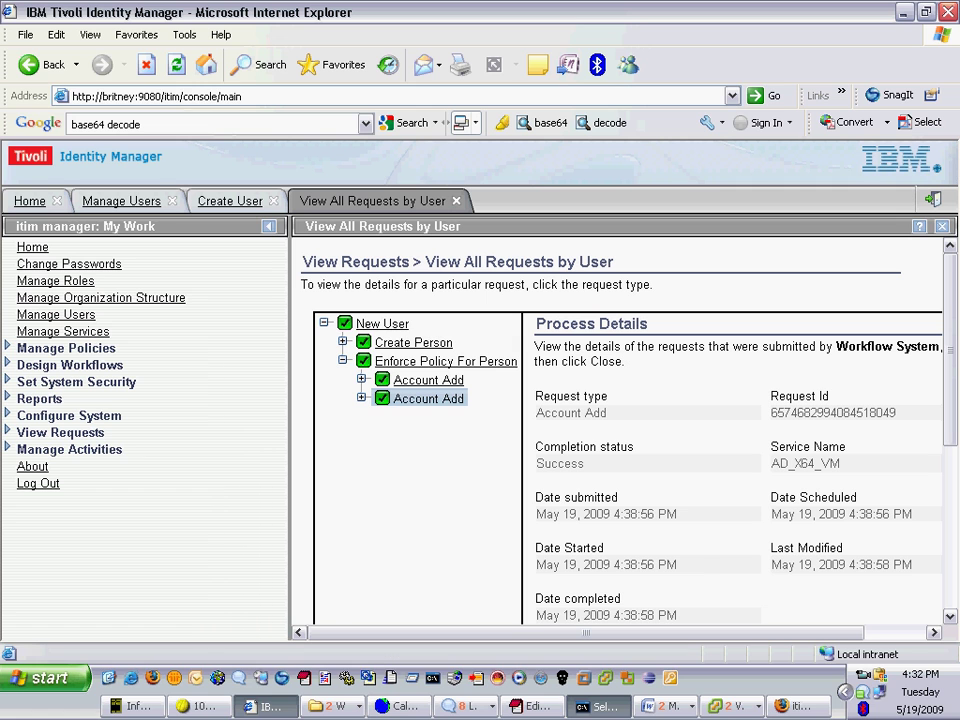
- Trim the browser address back to the /itim/ path
key(alt+d)
key(End)
key(BackSpace)
key(BackSpace)
key(BackSpace)
key(BackSpace)
key(BackSpace)
key(BackSpace)
key(BackSpace)
key(BackSpace)
key(BackSpace)
key(BackSpace)
key(BackSpace)
key(BackSpace)
key(BackSpace)
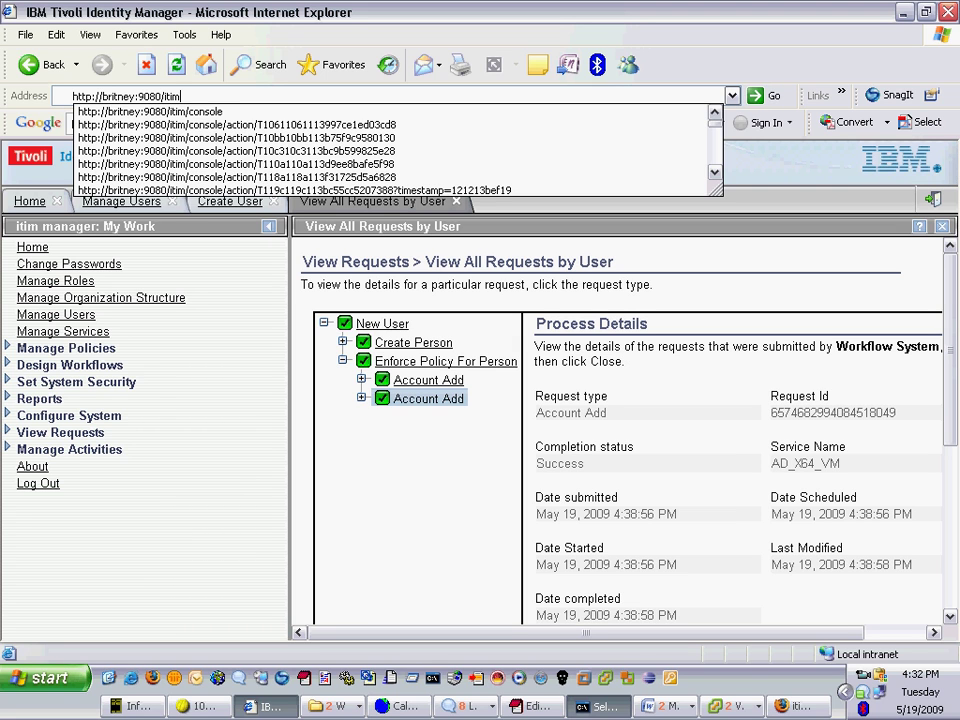
- Go to the /itim/self portal and log in with the new user's ID and password
text(/self)
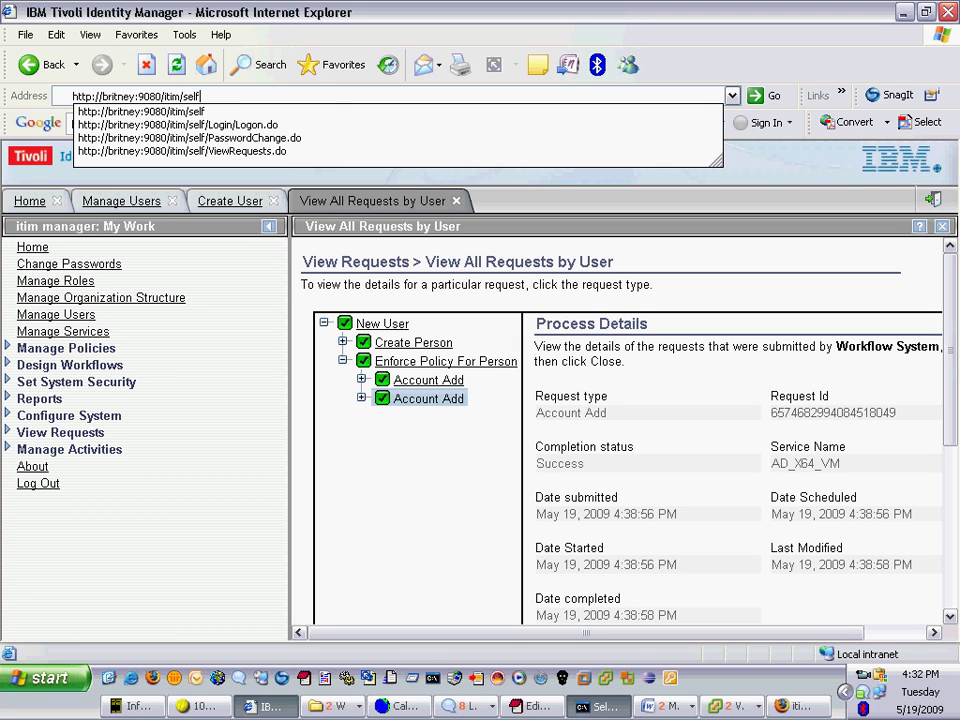
key(Return)
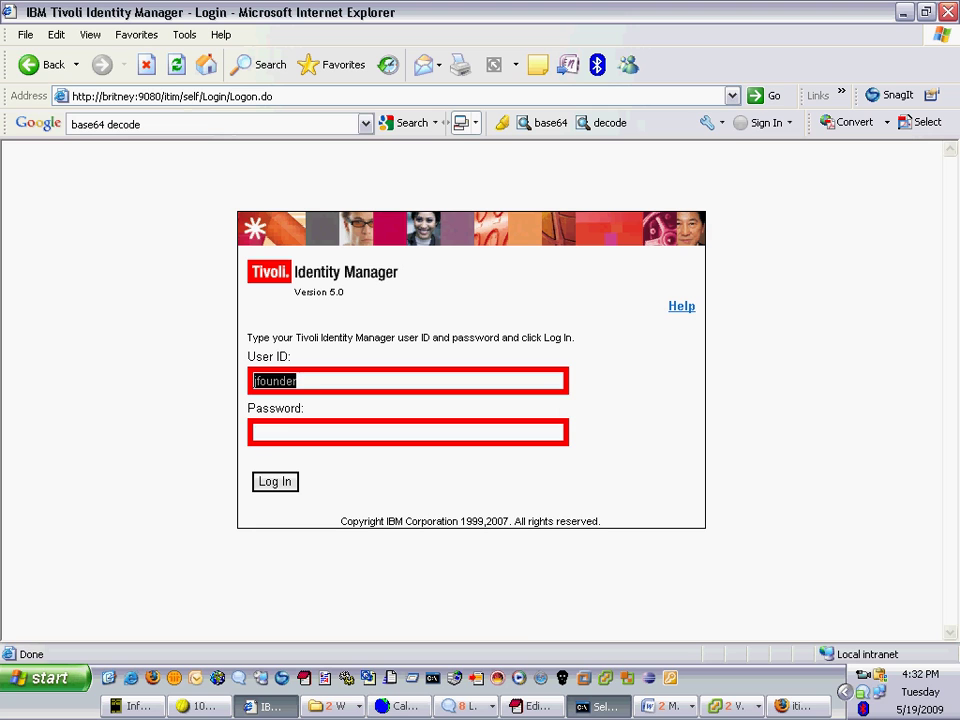
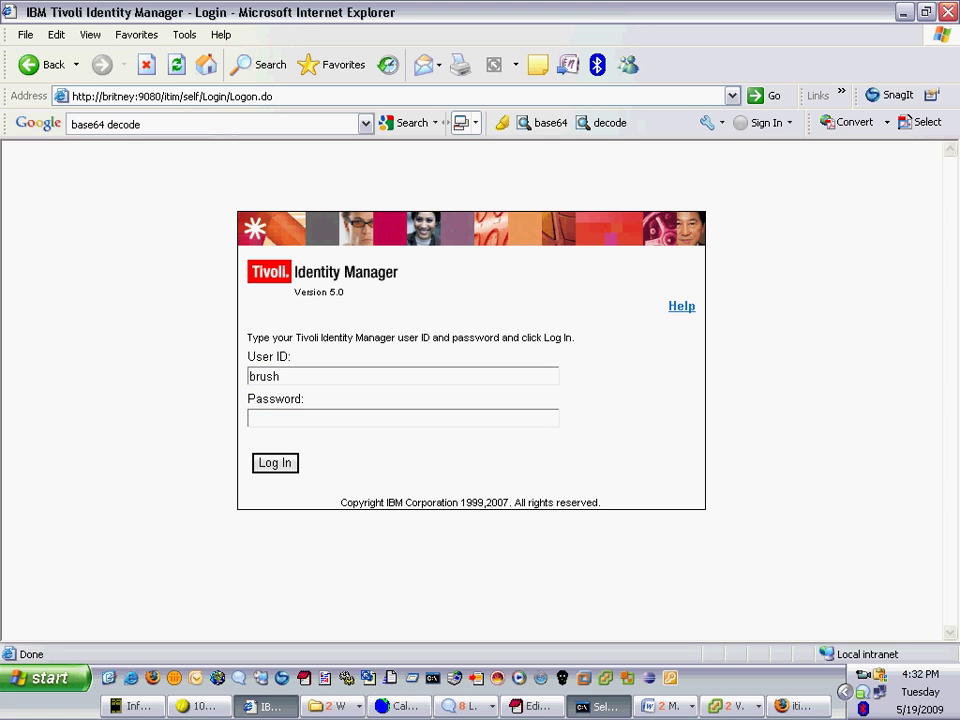
key(Tab)
text(xxxxxxxxxxxxxxxx)
key(Return)
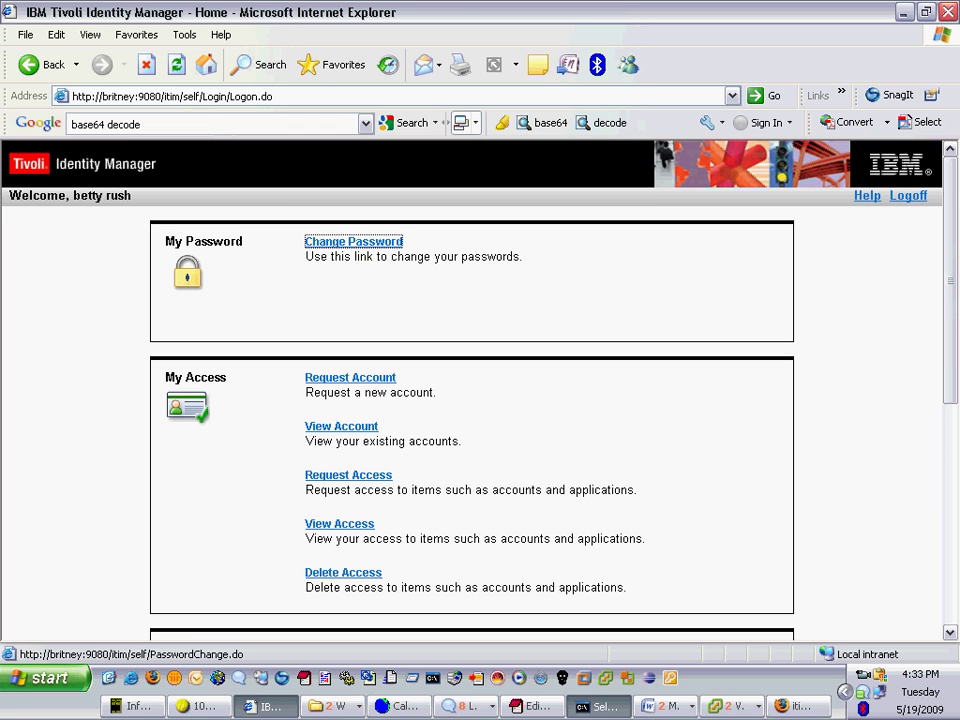
- Change the user's password by pasting the current one and entering the new one twice
click(352, 242)
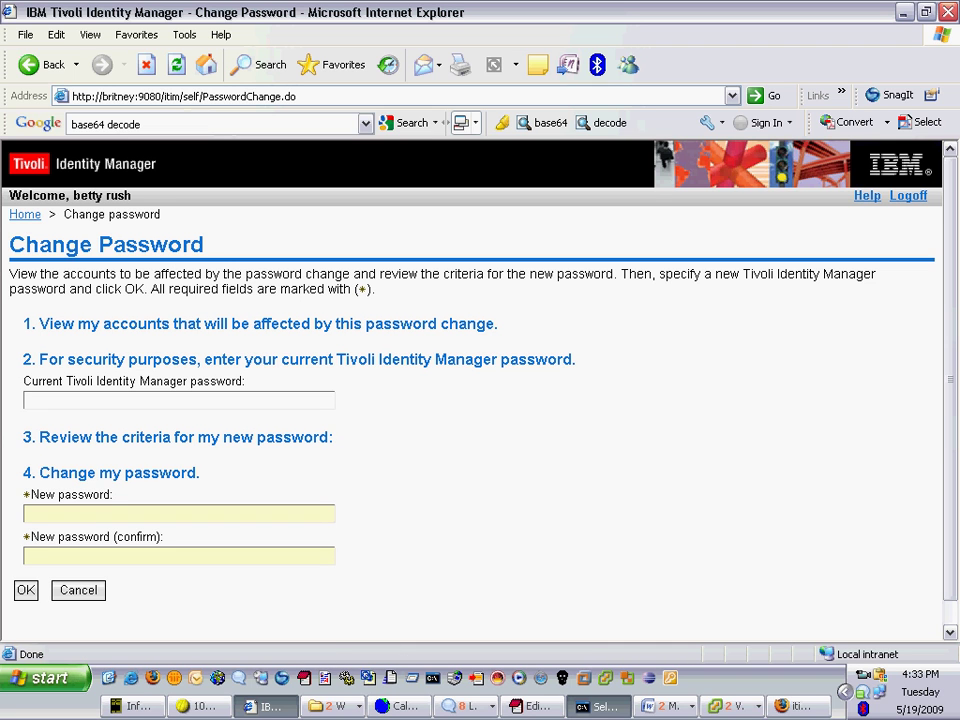
key(ctrl+v)
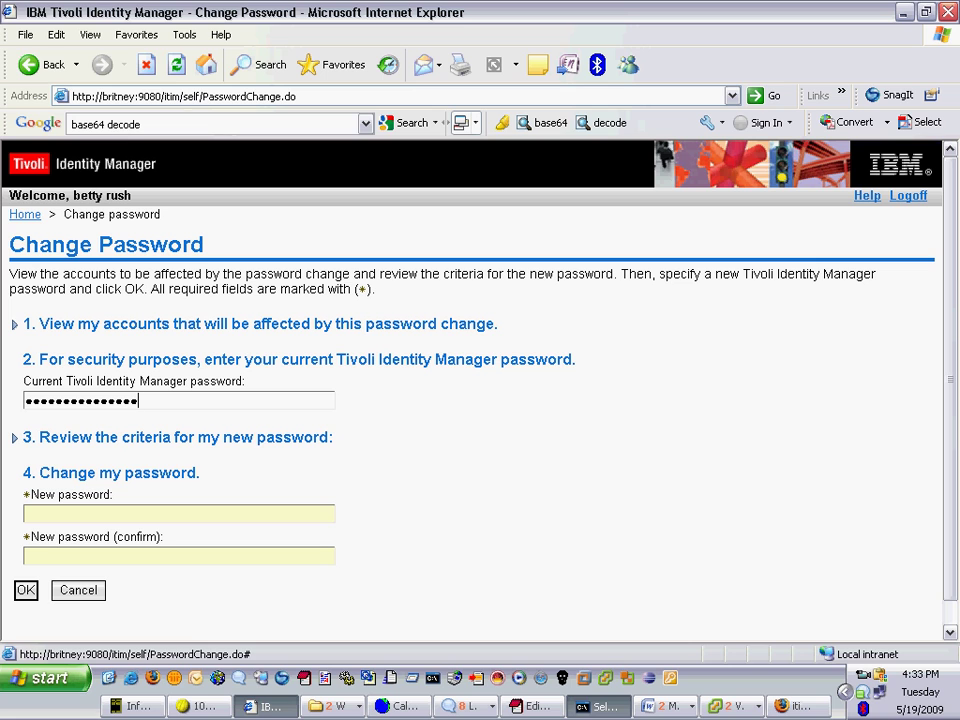
click(28, 513)
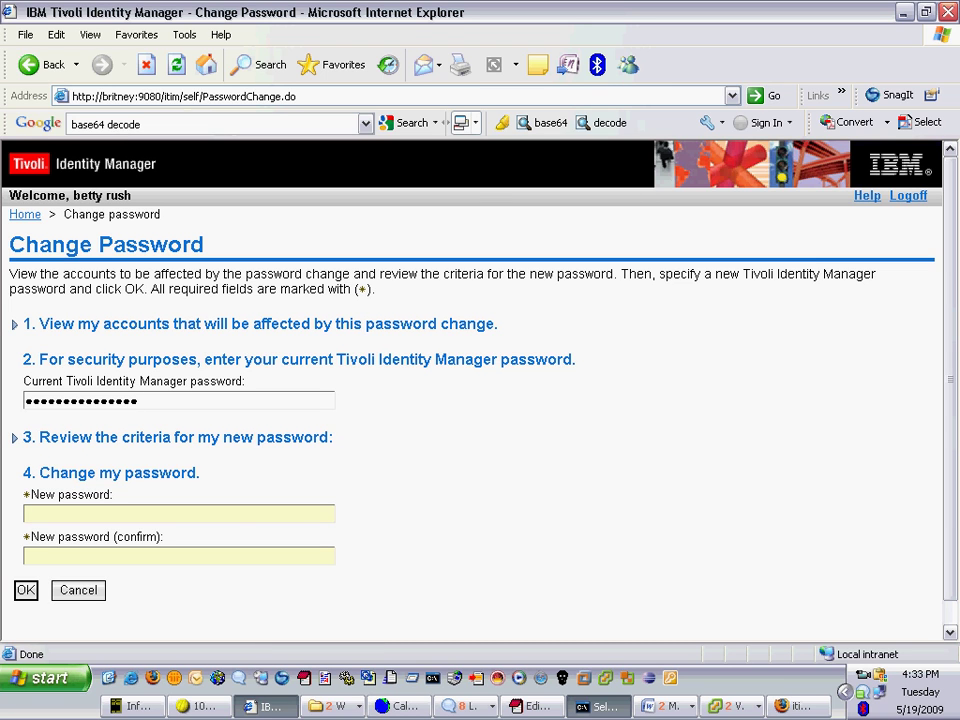
text(************)
click(28, 556)
text(*****)
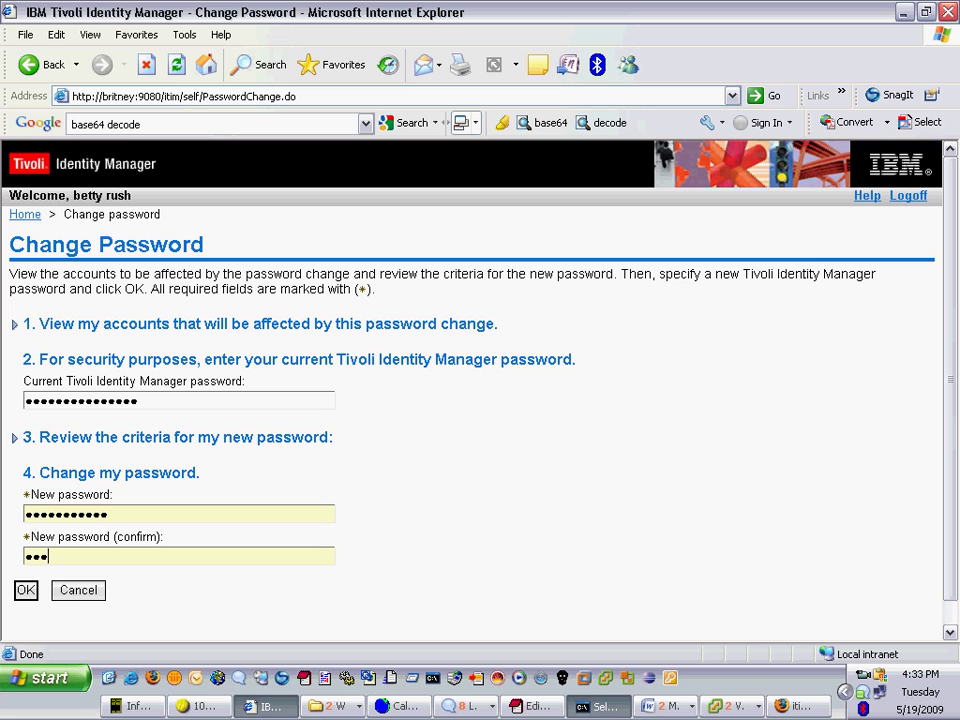
text(*******)
key(Tab)
key(Return)
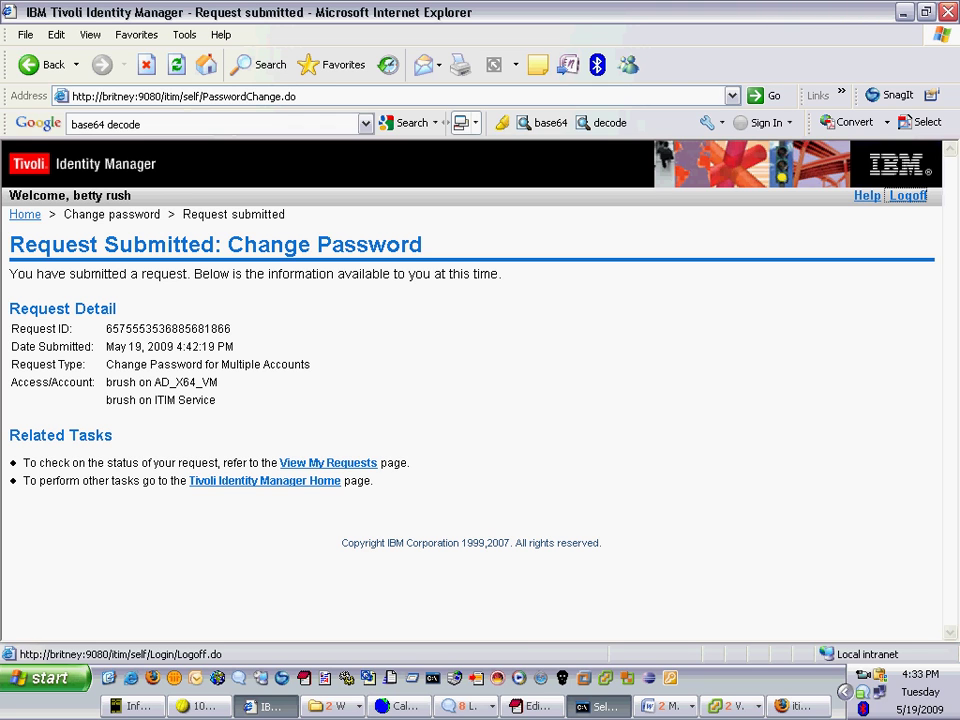
click(908, 196)
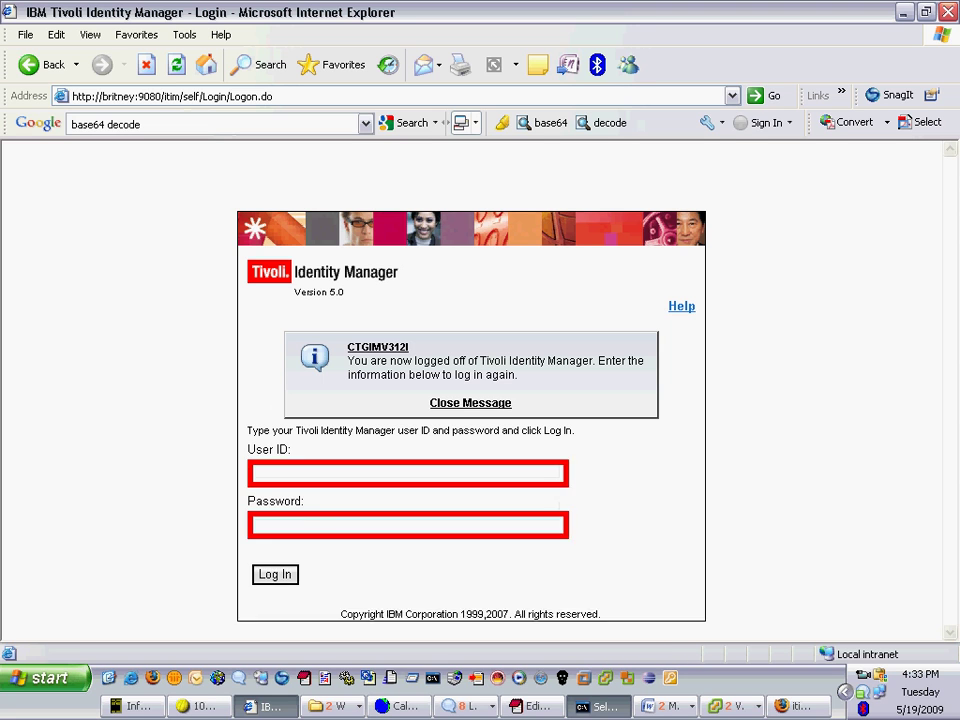
key(alt+d)
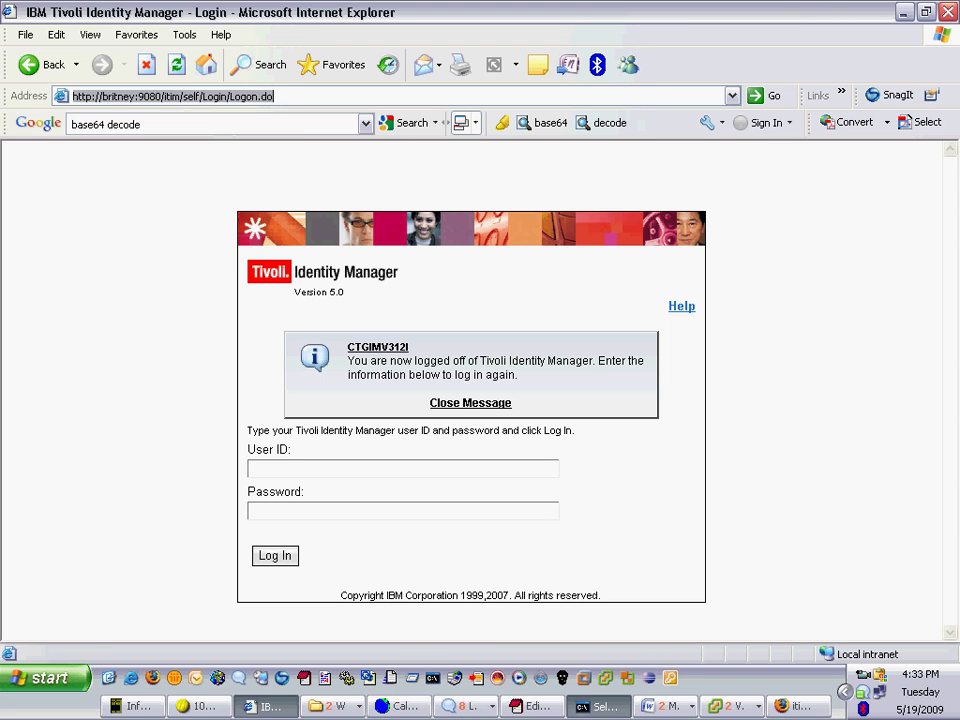
key(End)
key(ctrl+shift+Left)
key(ctrl+shift+Left)
key(ctrl+shift+Left)
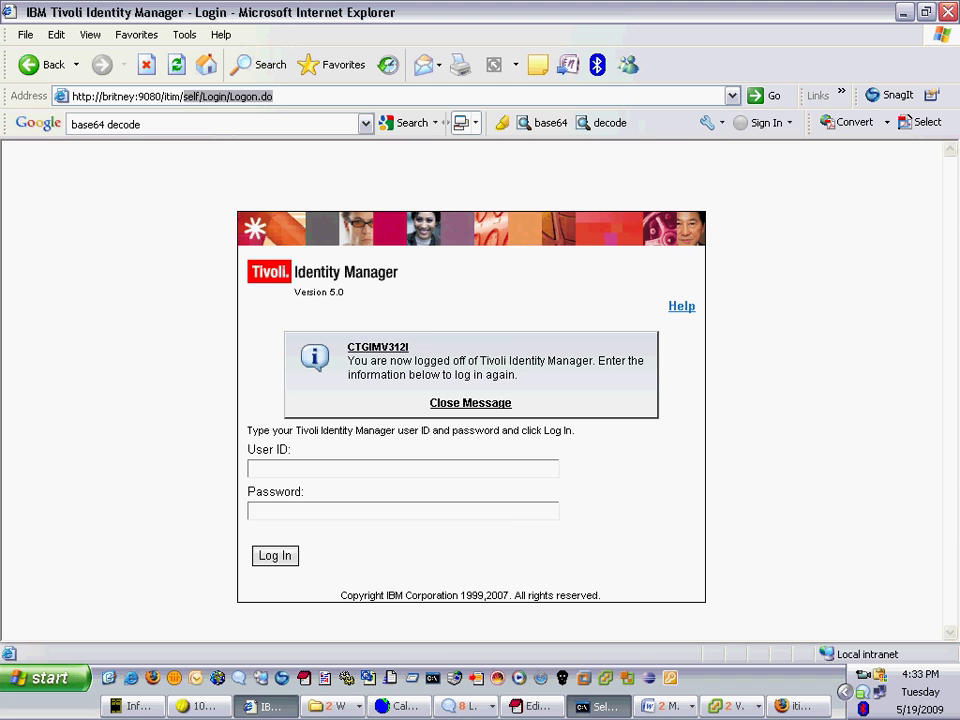
text(console)
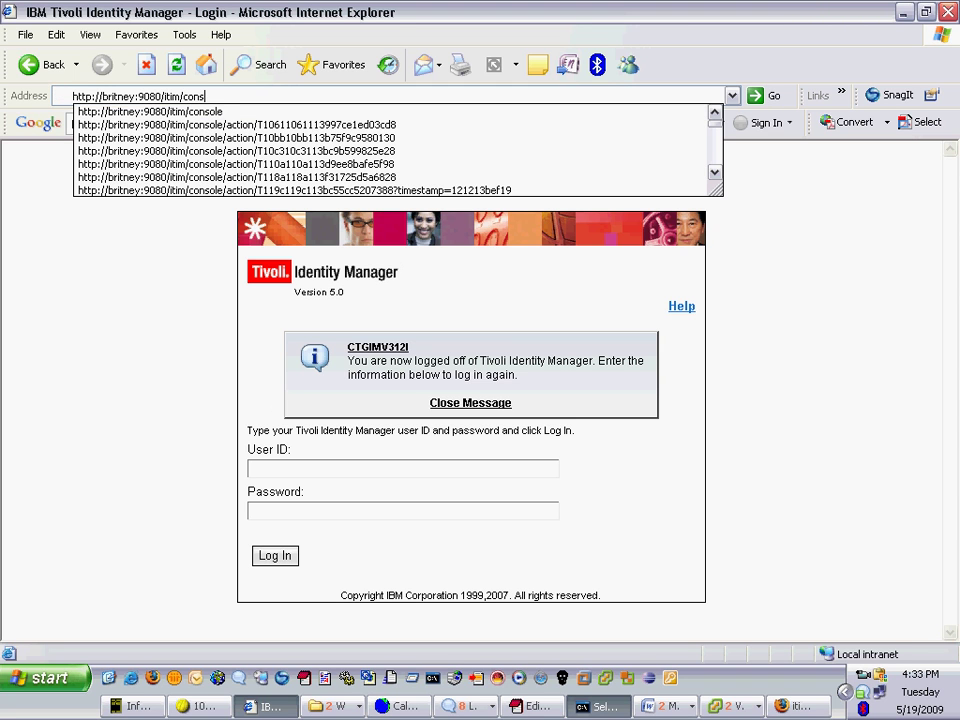
key(Return)
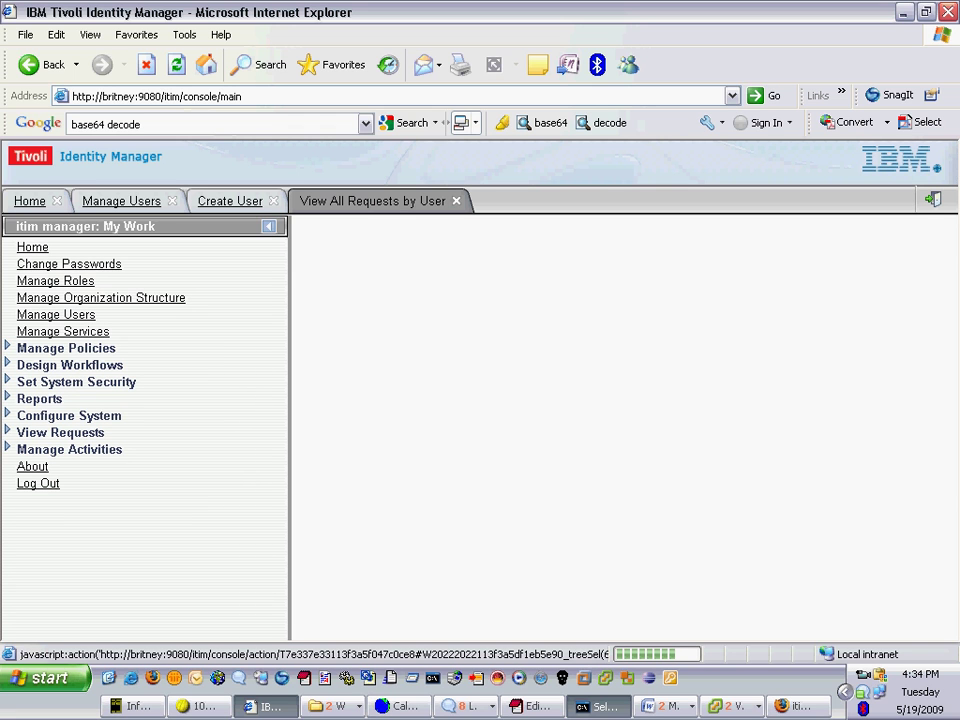
- Expand View Requests in the My Work navigation
click(60, 432)
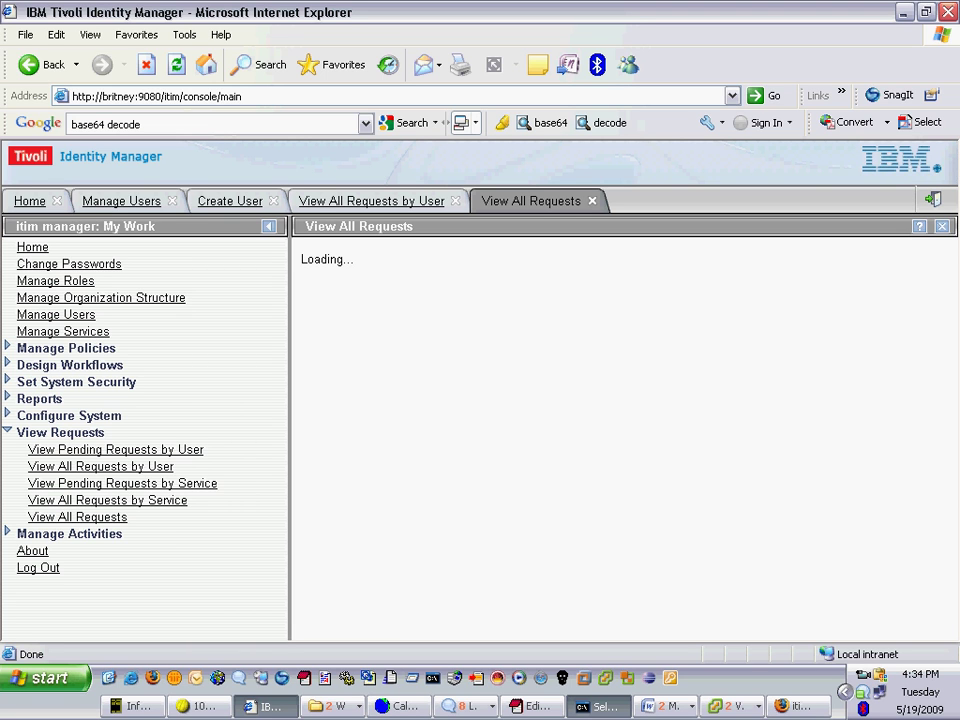
click(730, 706)
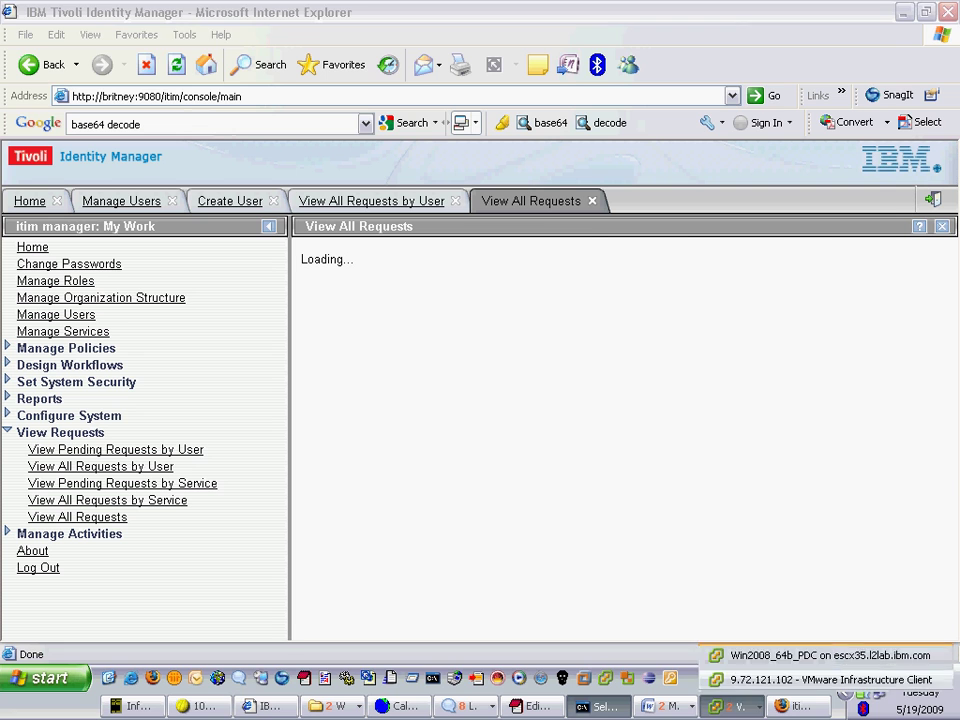
click(790, 613)
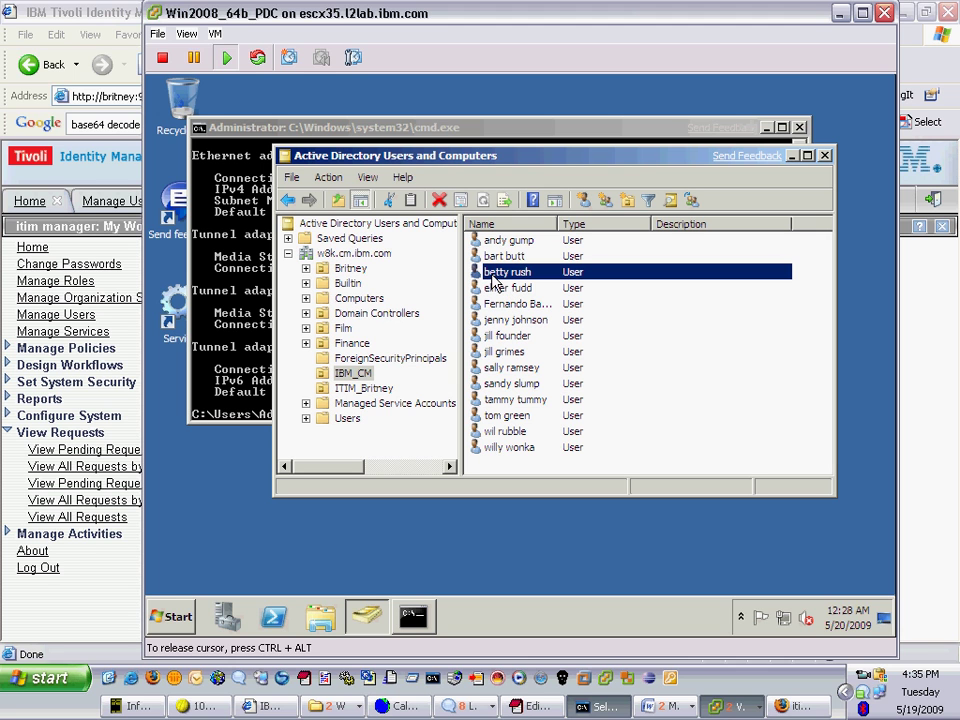
key(ctrl+alt)
click(77, 517)
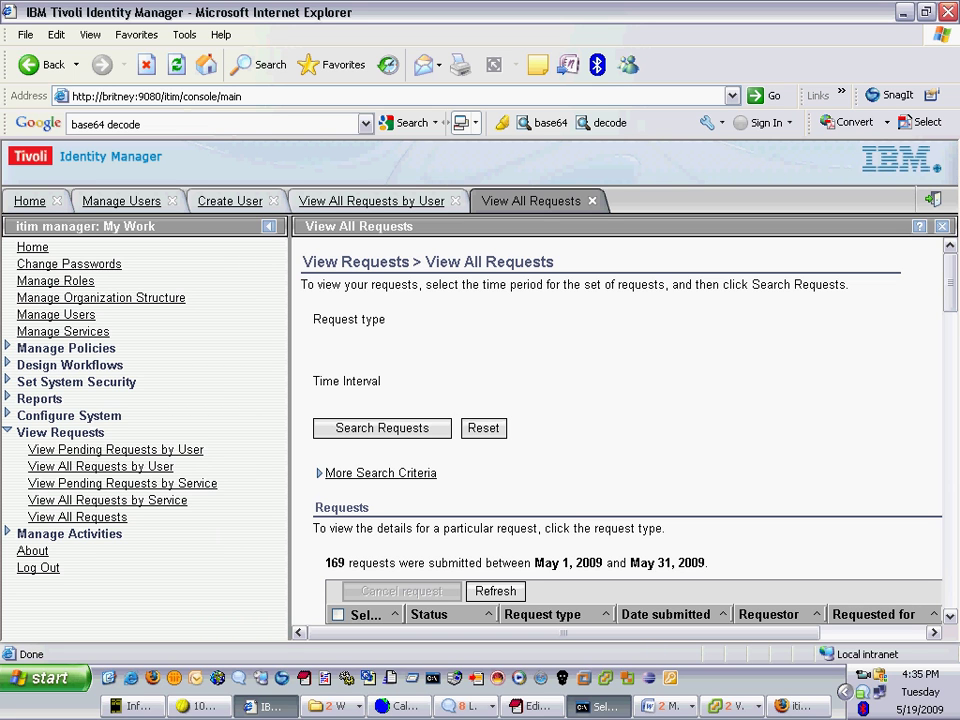
- Scroll down to the Requests table, showing the Change Password for Multiple Accounts request at the top
scroll(620, 430, down, 5)
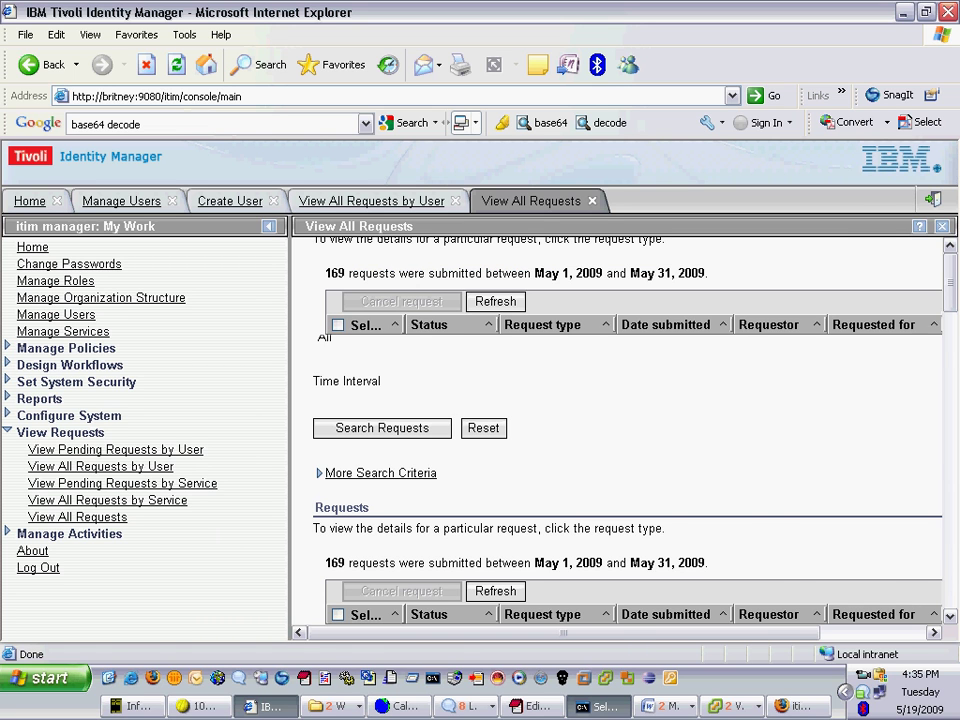